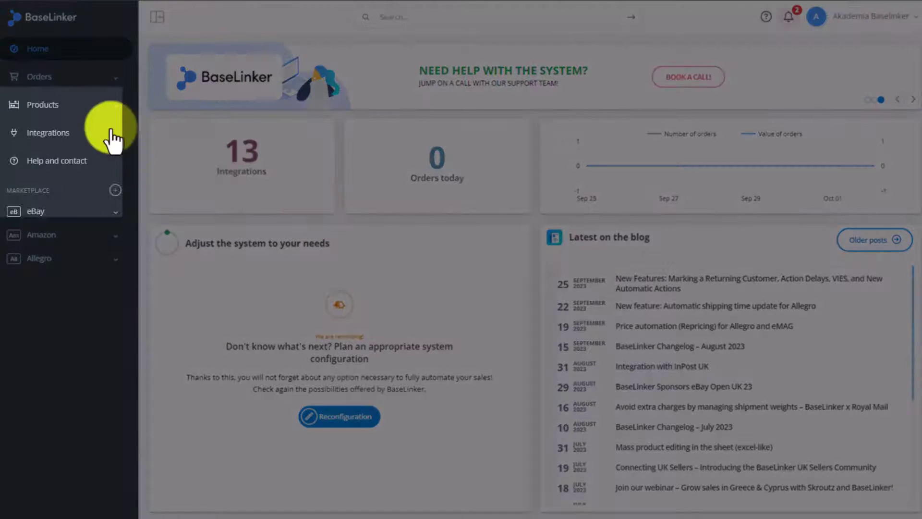
Step: Open the inventory product list and tick the Samsung S23 product
click(87, 111)
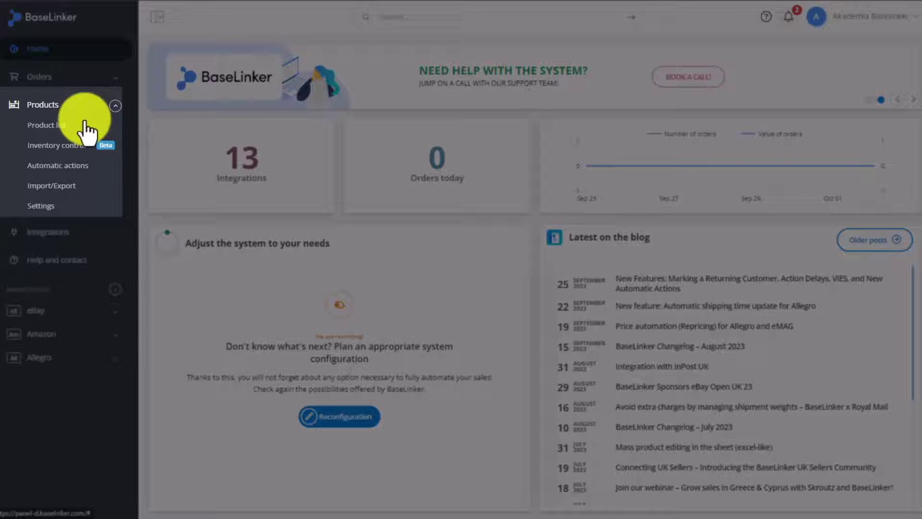
click(80, 126)
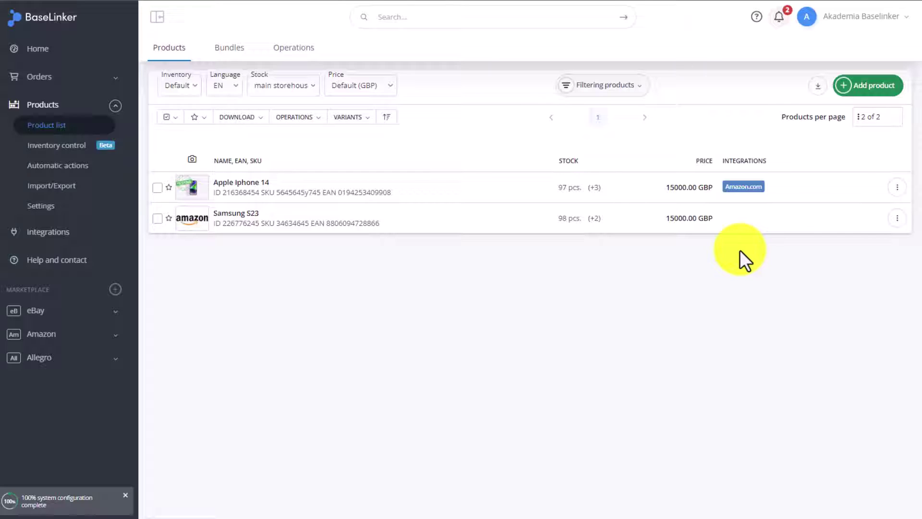
click(160, 220)
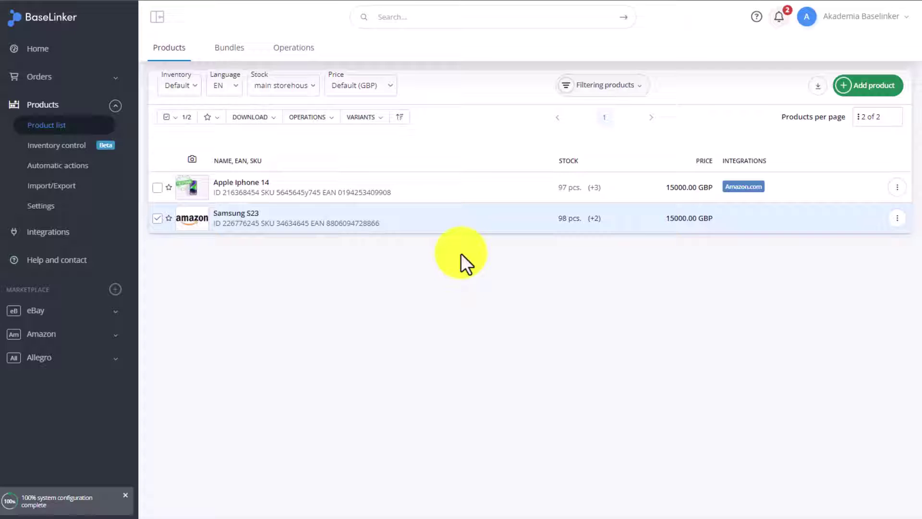
Step: Start 'Associate with products from the shop/wholesale' for Samsung S23, with SHOPIFY as storage
click(331, 119)
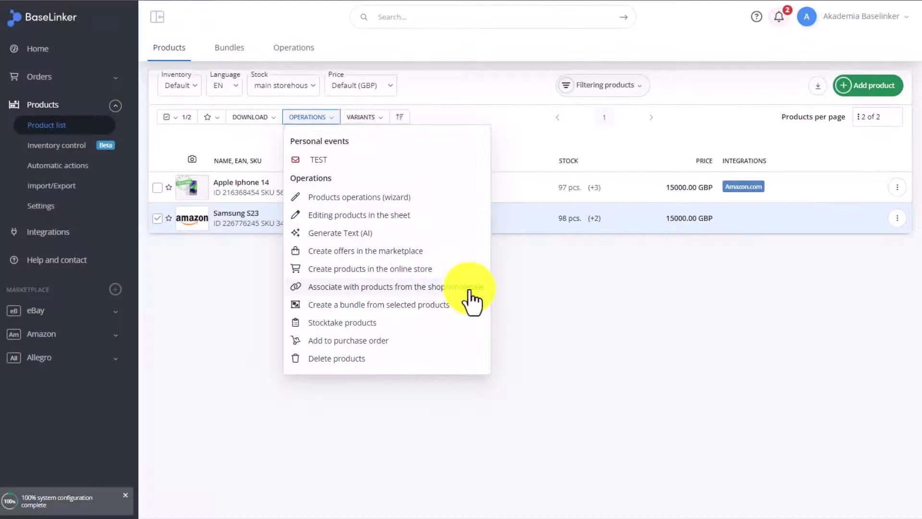
click(470, 289)
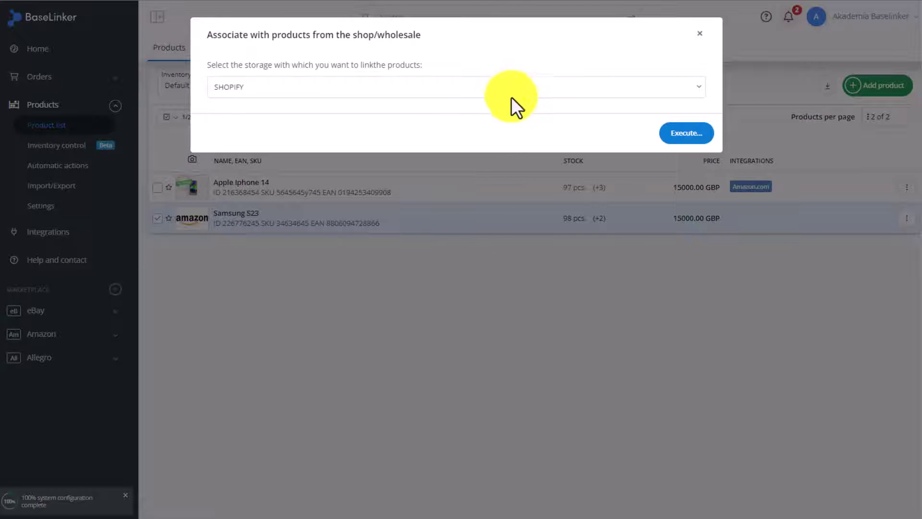
click(515, 87)
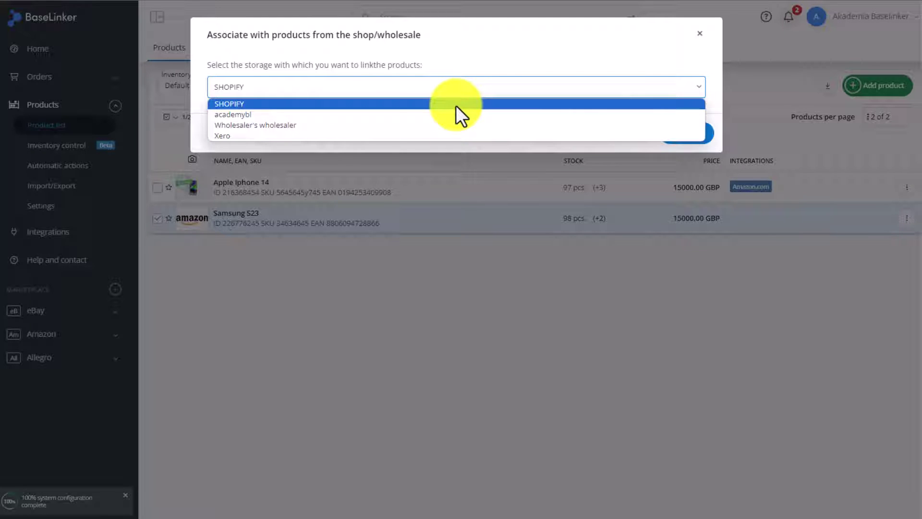
click(457, 104)
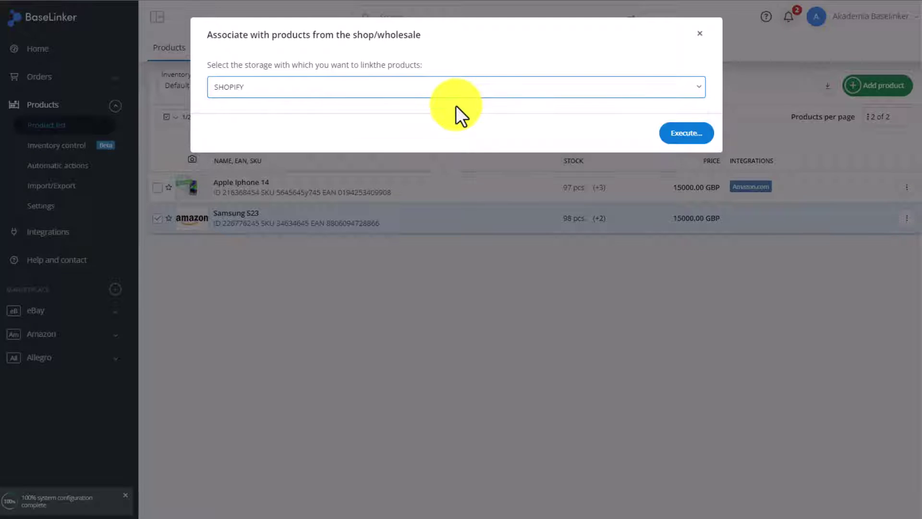
Step: Execute the Shopify association, then enter and clear test ID 1234 for Samsung S23
click(672, 137)
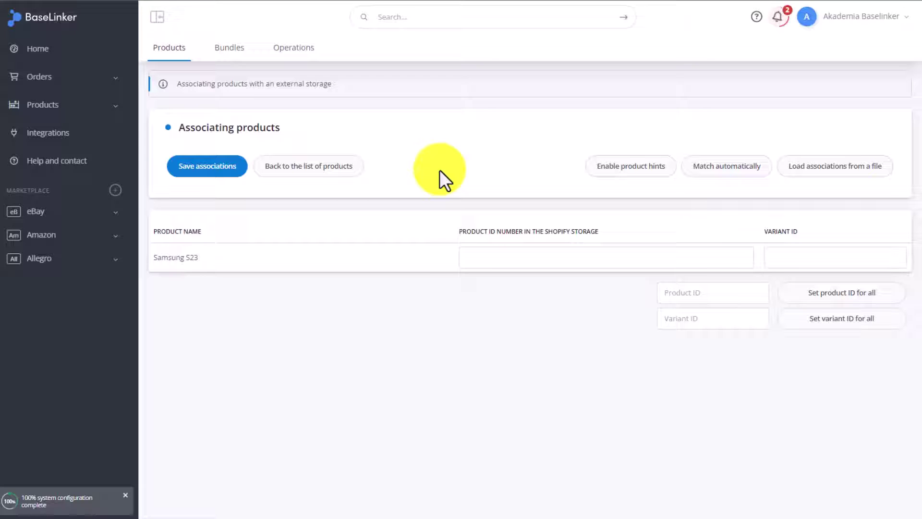
click(478, 257)
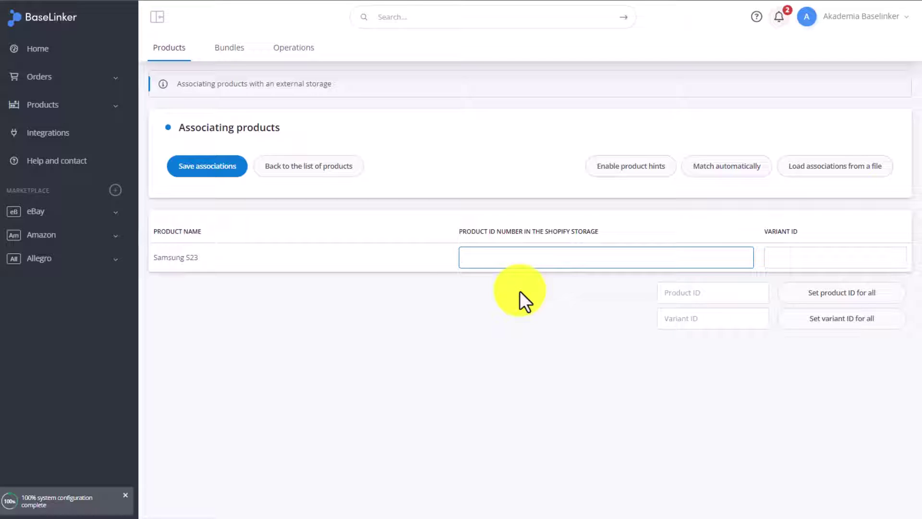
text(1234)
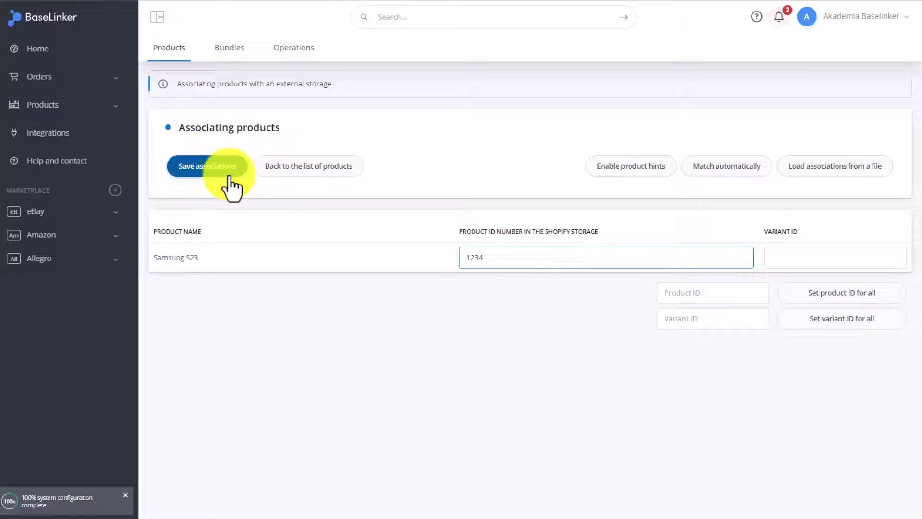
key(BackSpace)
key(BackSpace)
key(BackSpace)
key(BackSpace)
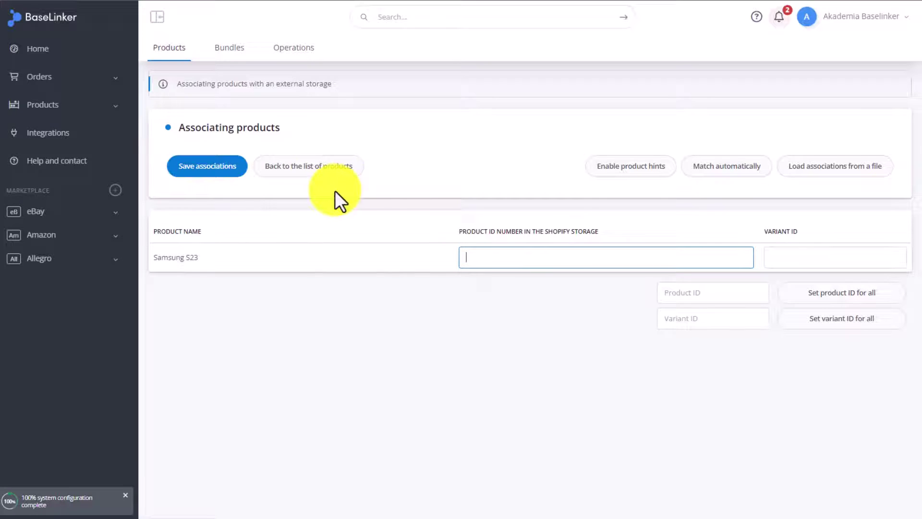
Step: Run automatic matching by EAN, SKU and name against Shopify, matching 0 products
click(727, 168)
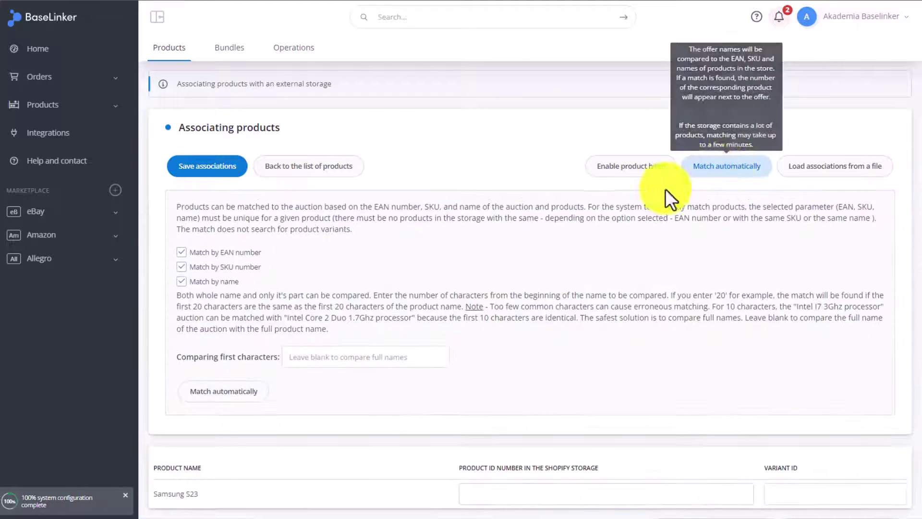
scroll(537, 243, down, 1)
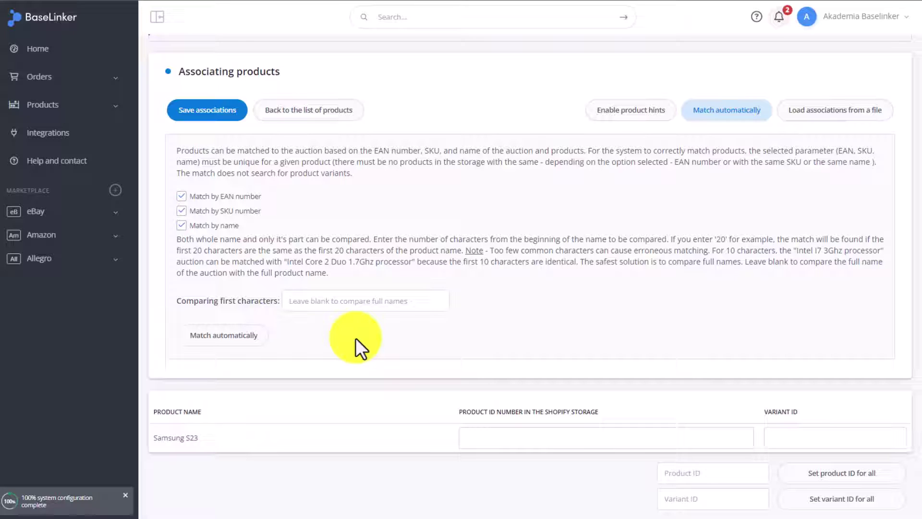
click(260, 335)
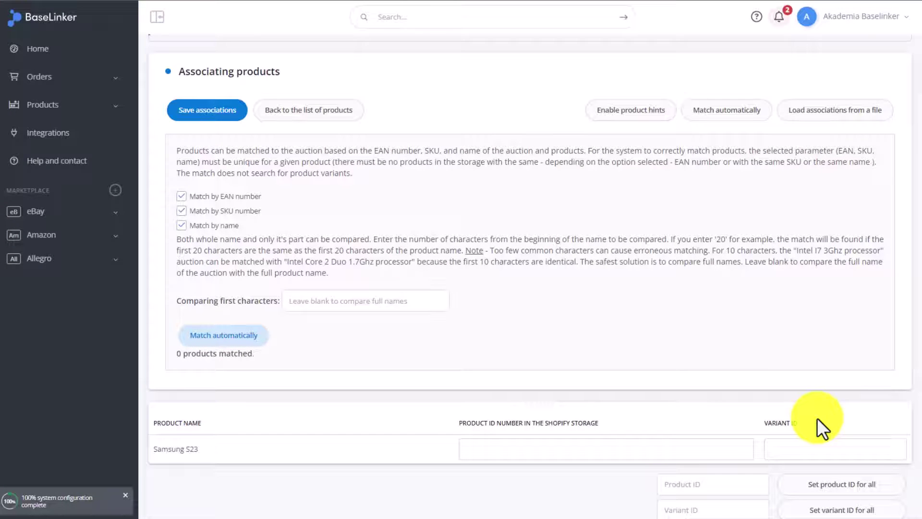
Step: Enable product hints, search 'test' and link Samsung S23 to 'test | Given number', then save
click(655, 126)
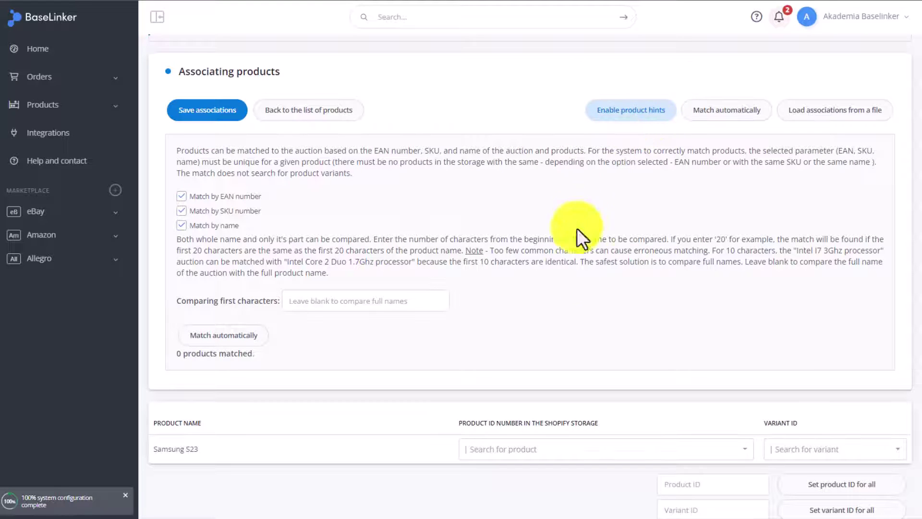
click(568, 450)
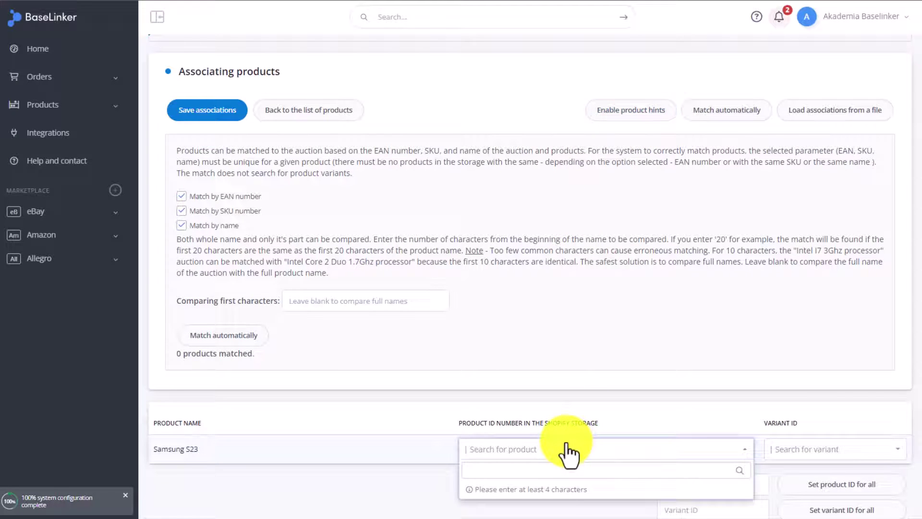
text(test)
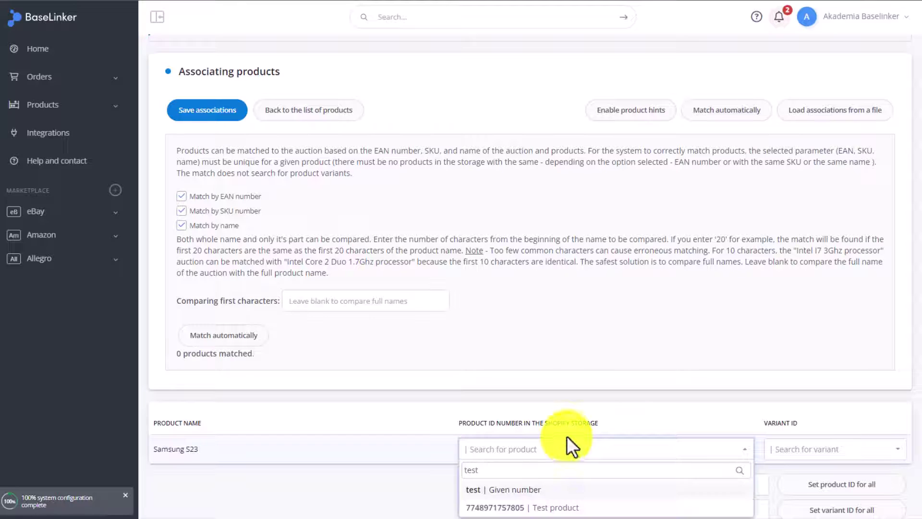
scroll(550, 341, down, 1)
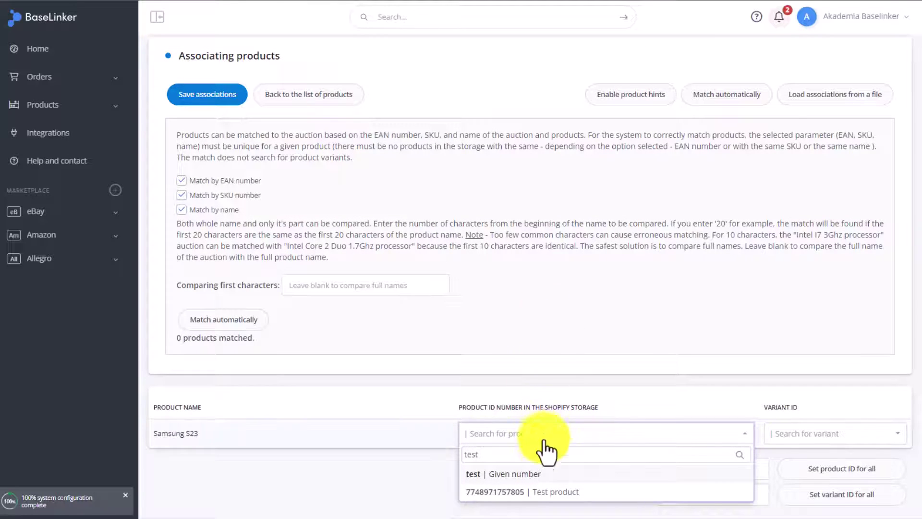
click(512, 477)
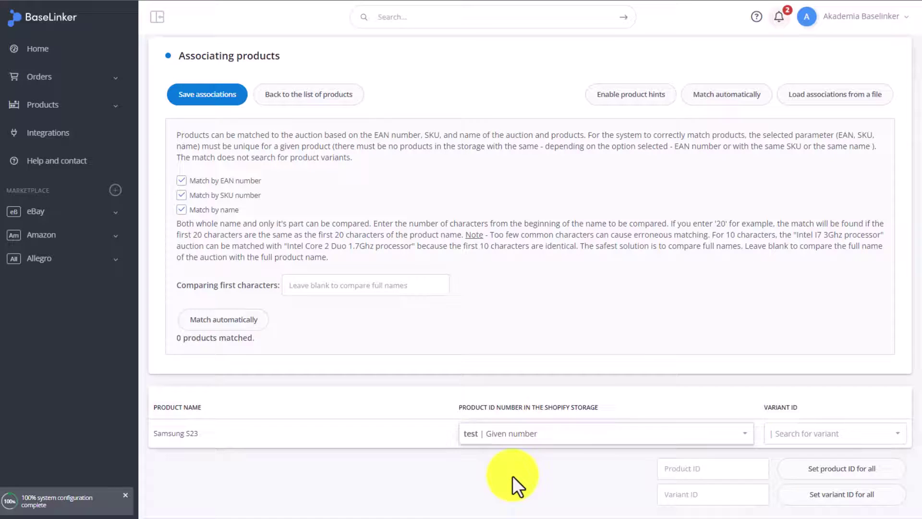
click(237, 99)
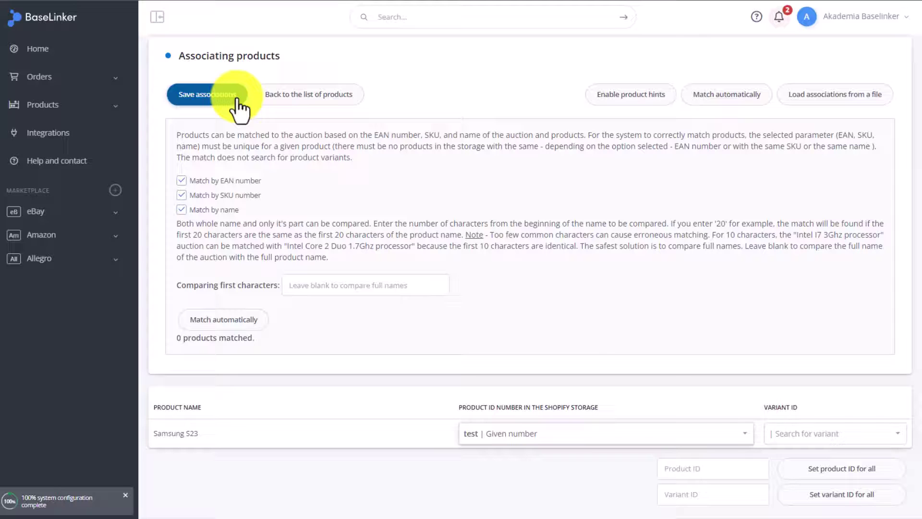
Step: Leave Samsung S23's variant unset and save its association to Shopify ID test (1/1 saved)
click(820, 102)
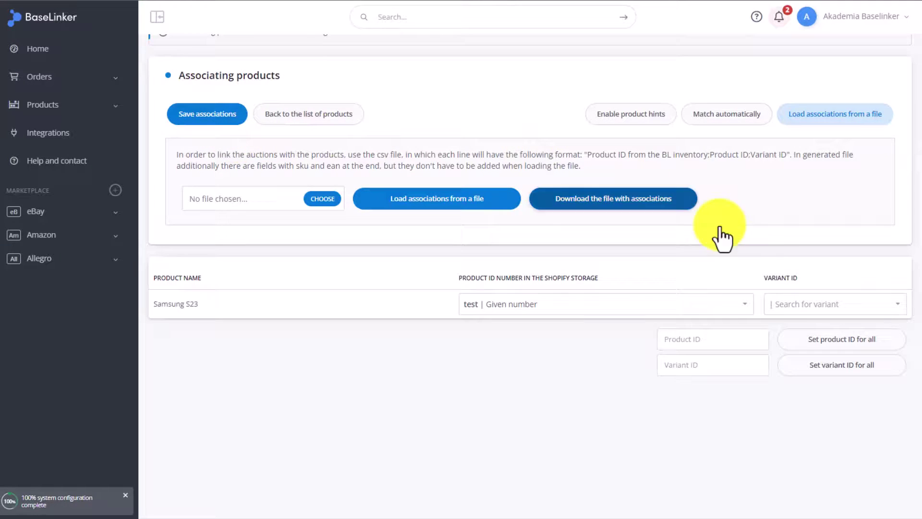
click(814, 305)
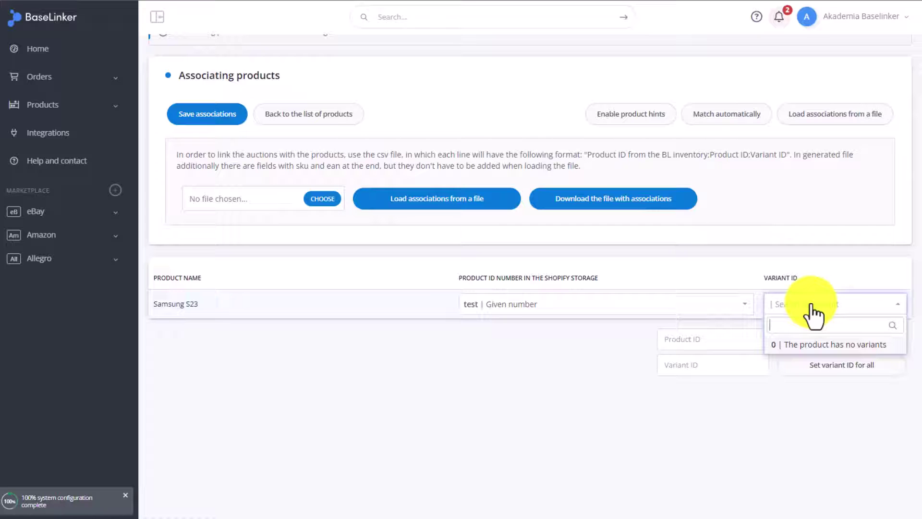
click(812, 305)
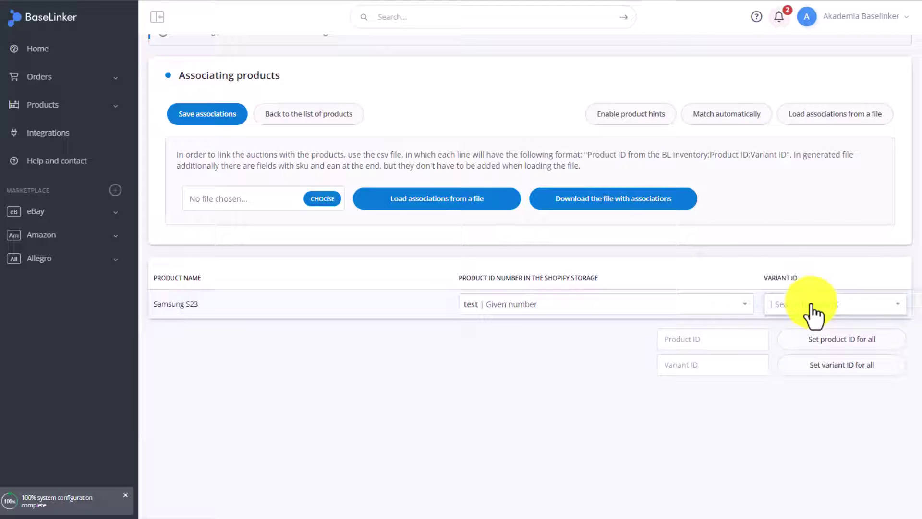
click(234, 118)
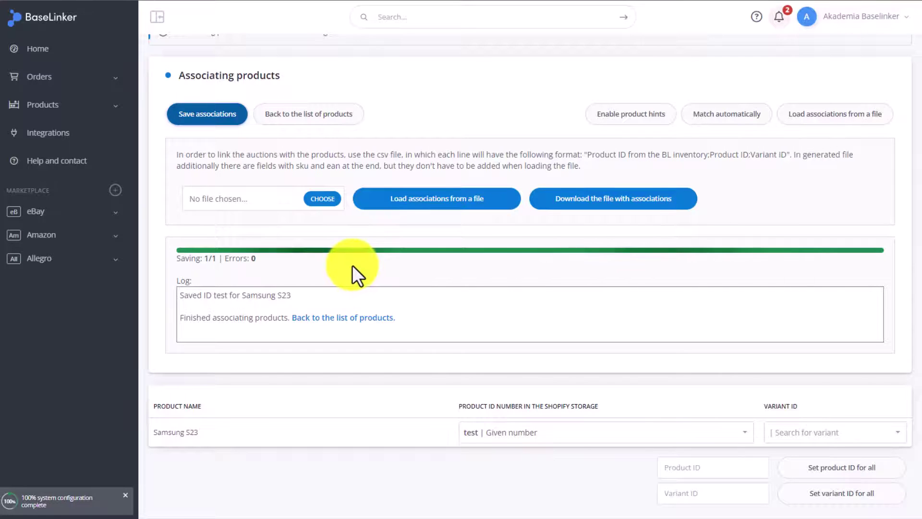
click(62, 104)
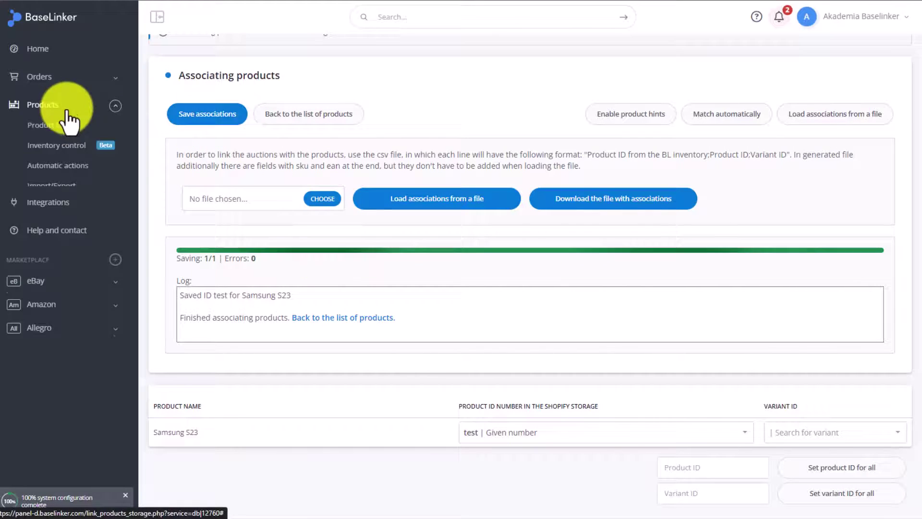
Step: Check the product list for Samsung S23's new SHOPIFY tag and expand the Amazon section
click(71, 127)
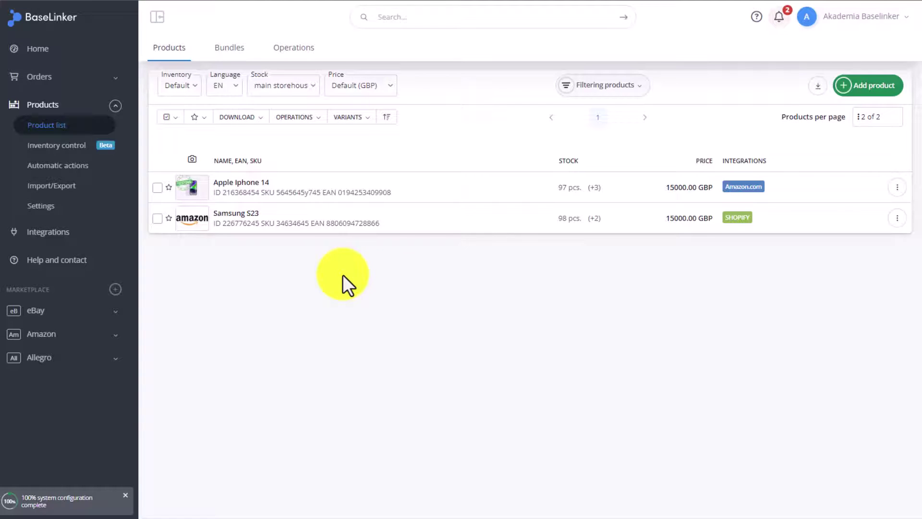
click(115, 334)
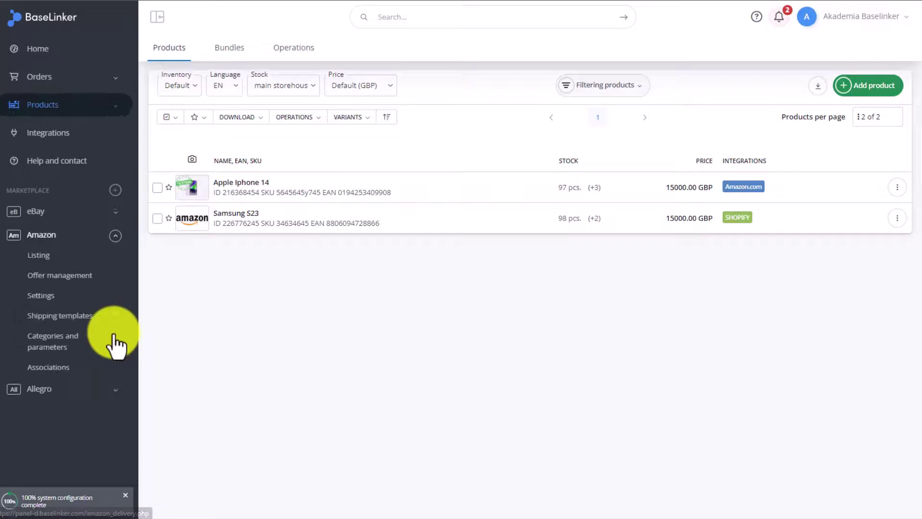
Step: Go to Amazon Offer management's Import offers from Amazon form
click(68, 275)
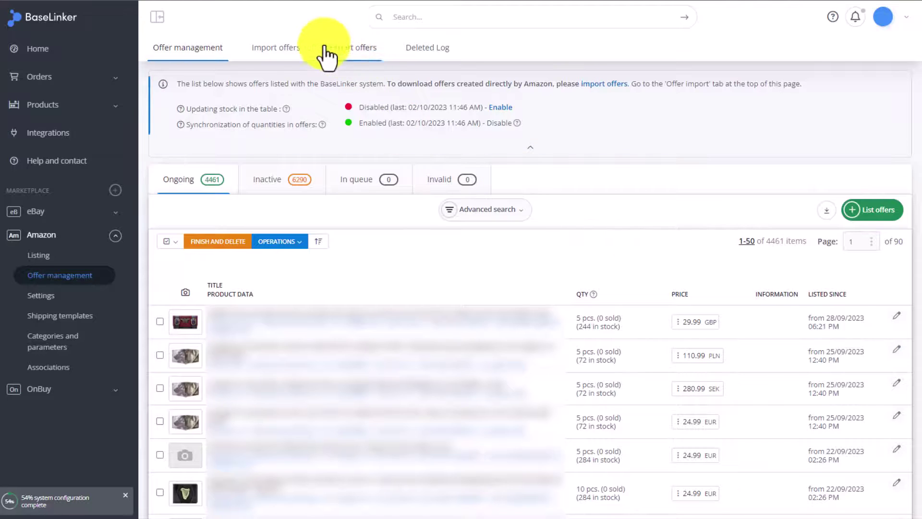
click(287, 53)
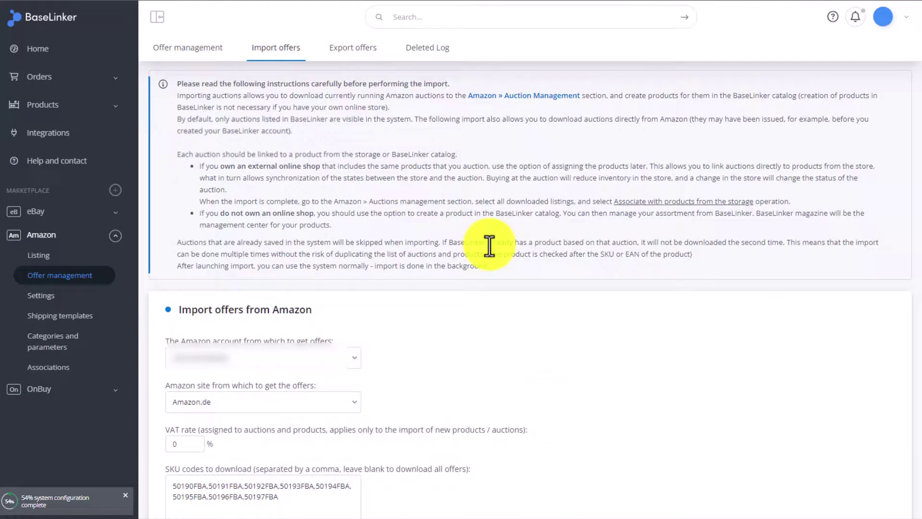
scroll(487, 243, down, 5)
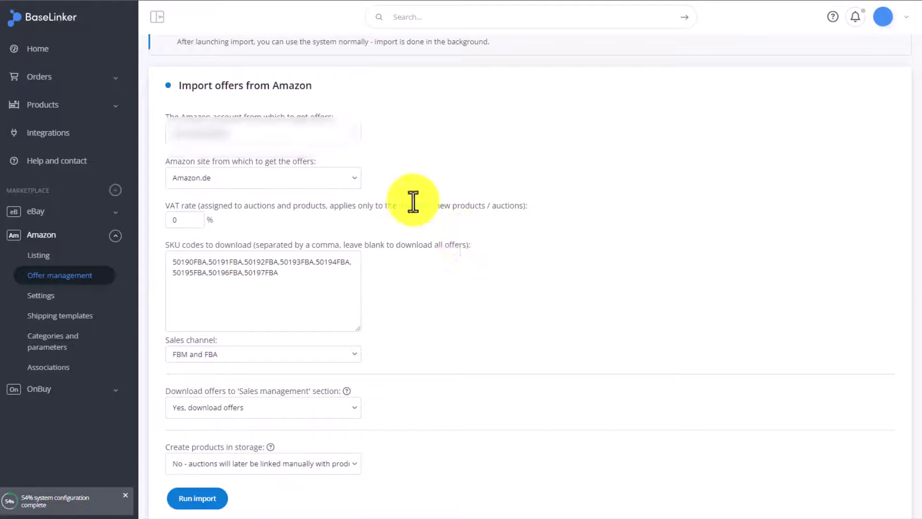
Step: Choose the Amazon account, set the site to Amazon.co.uk, and review the listed SKU codes
click(329, 134)
click(330, 148)
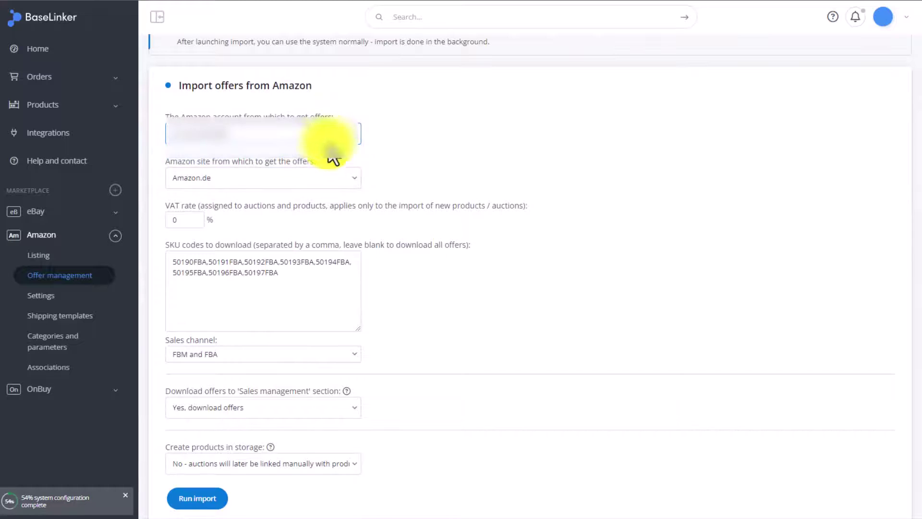
click(348, 176)
click(296, 196)
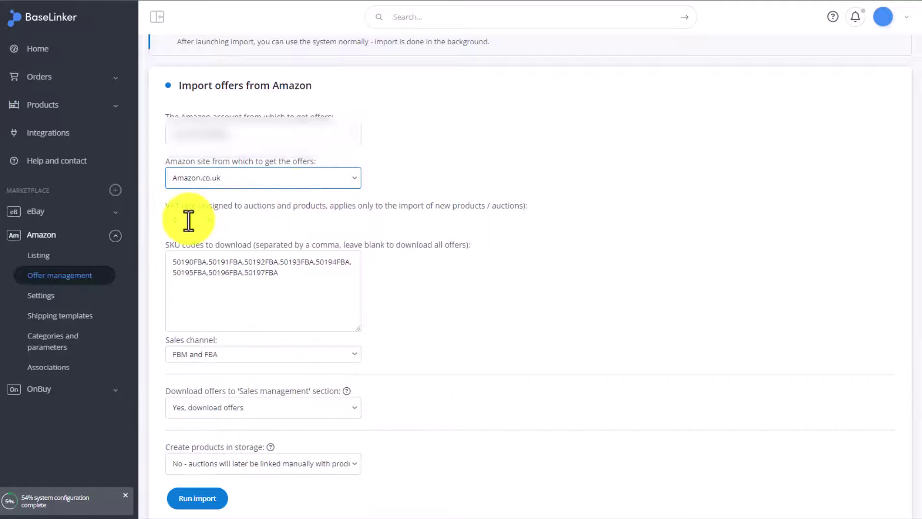
drag(296, 278, 157, 257)
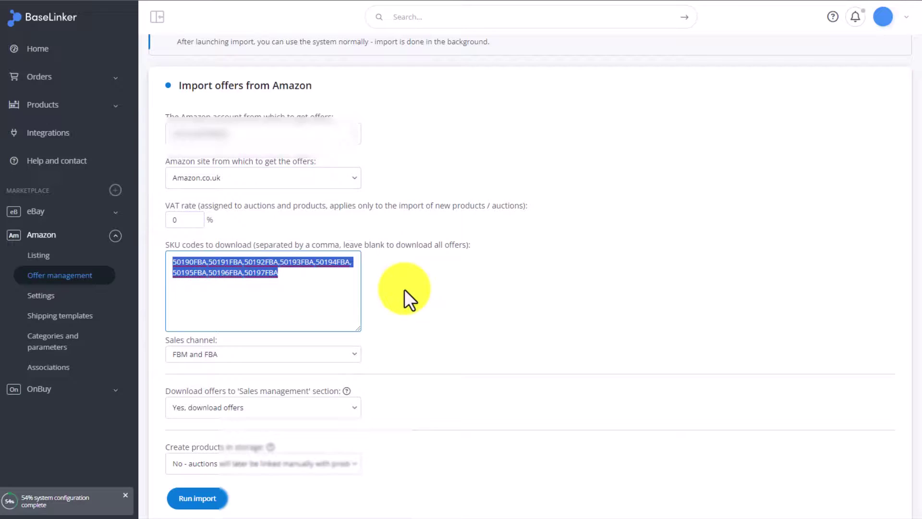
scroll(406, 287, down, 3)
click(466, 150)
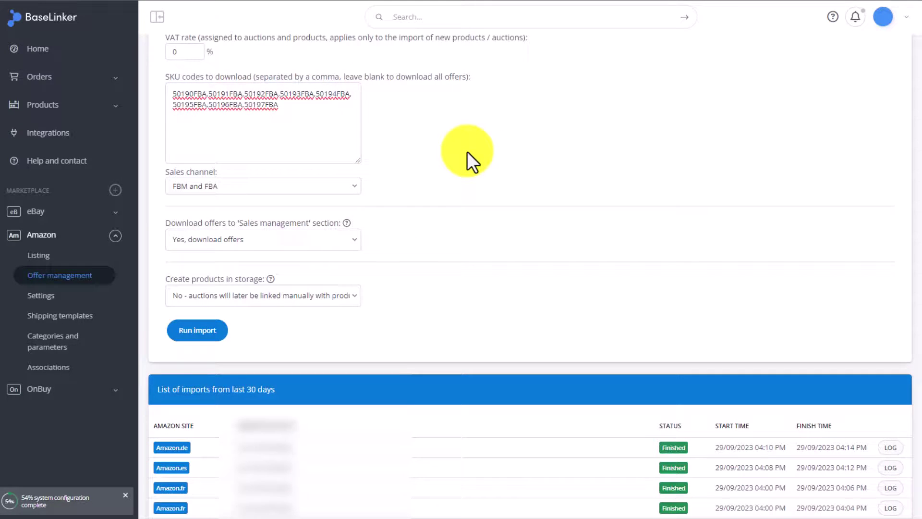
scroll(467, 151, down, 1)
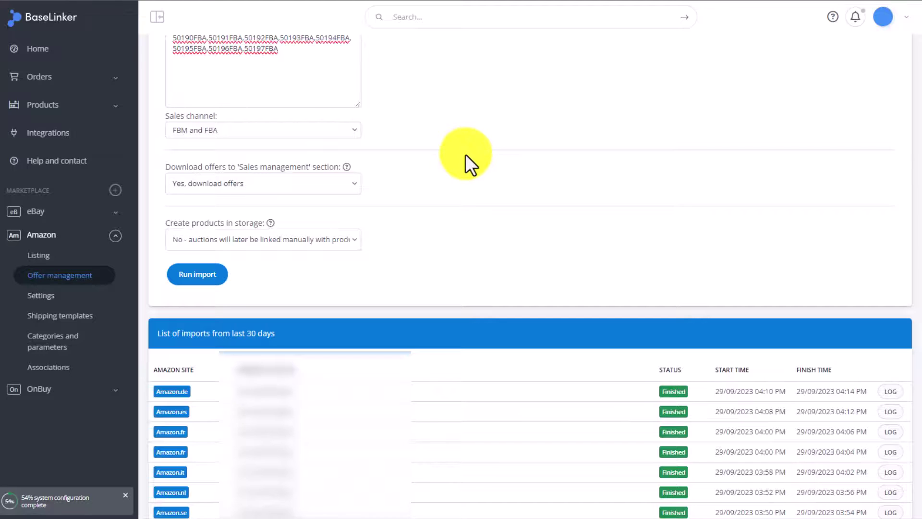
Step: Keep 'Create products in storage' on No and return to the Amazon offer list
click(352, 240)
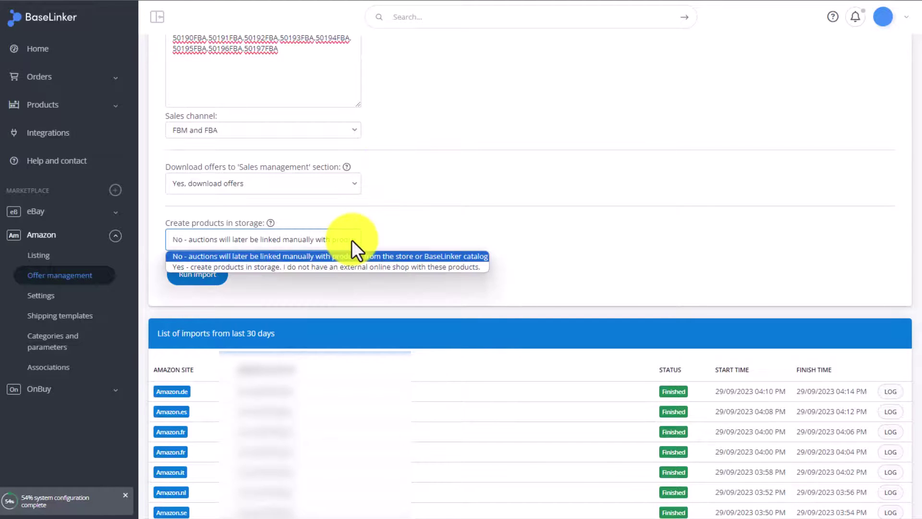
click(468, 256)
click(96, 272)
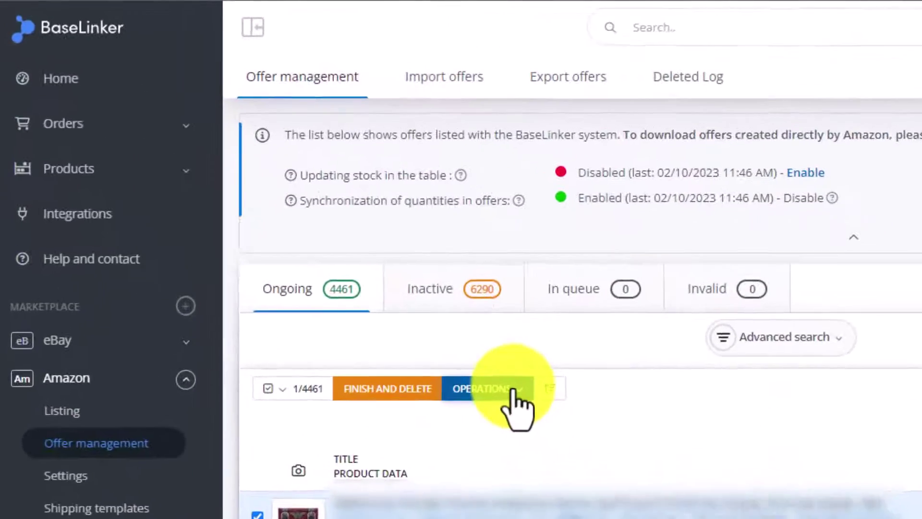
Step: Associate the first Amazon offer with storage products in Valencia (Inventory) and execute
click(318, 241)
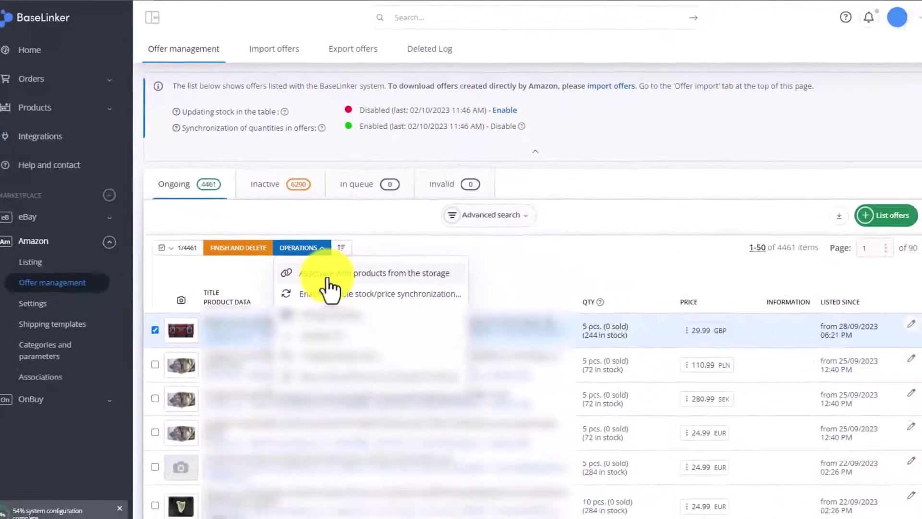
click(571, 467)
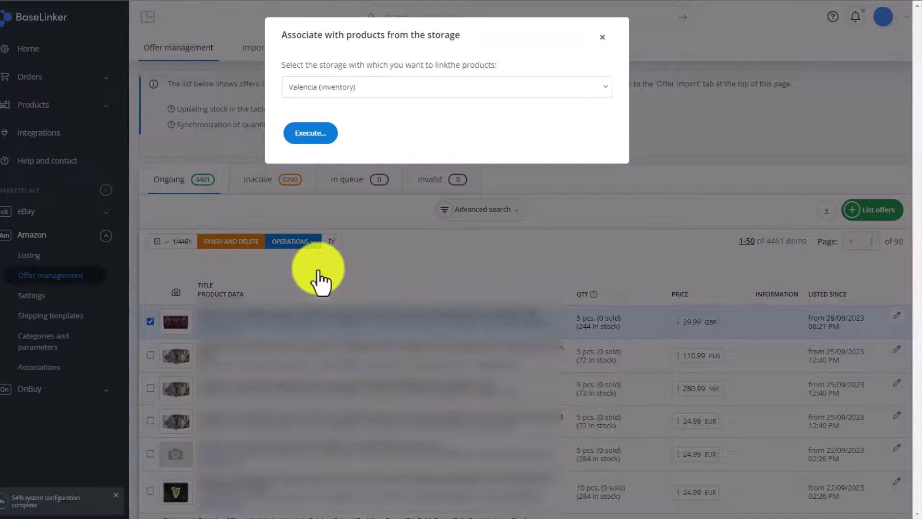
click(396, 94)
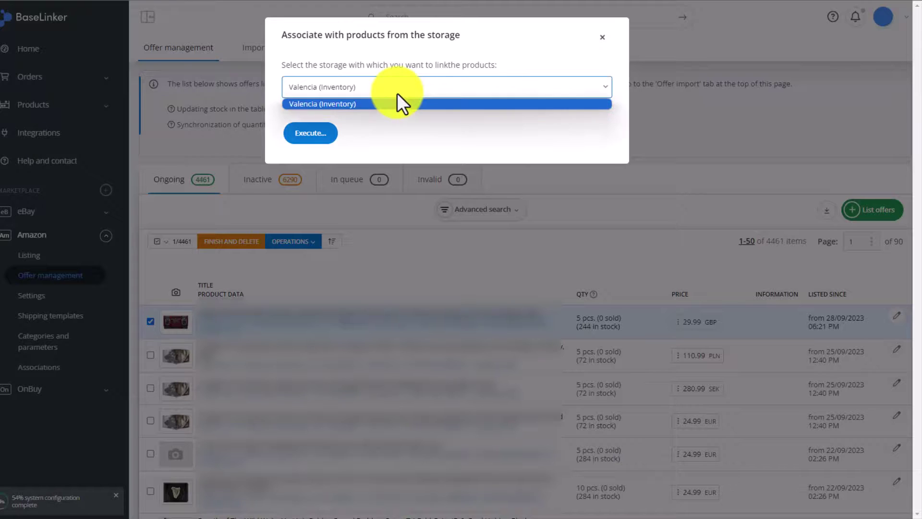
click(385, 102)
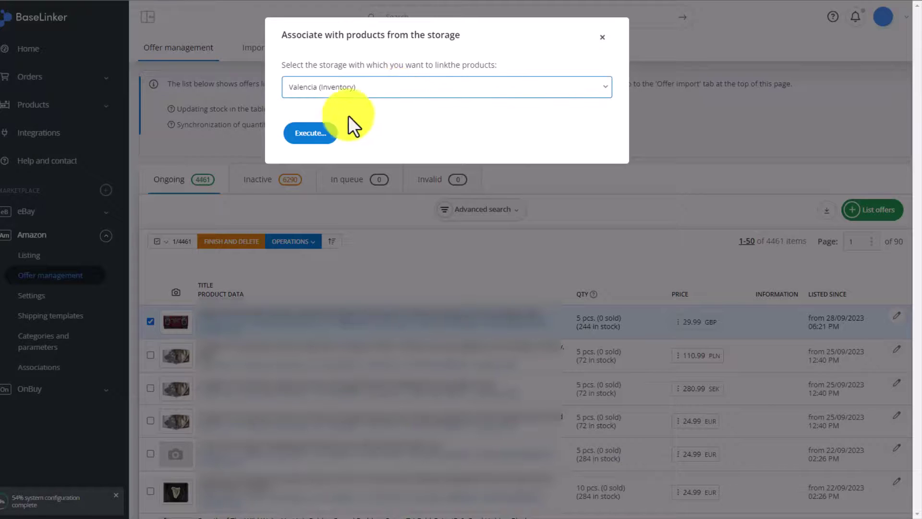
click(330, 144)
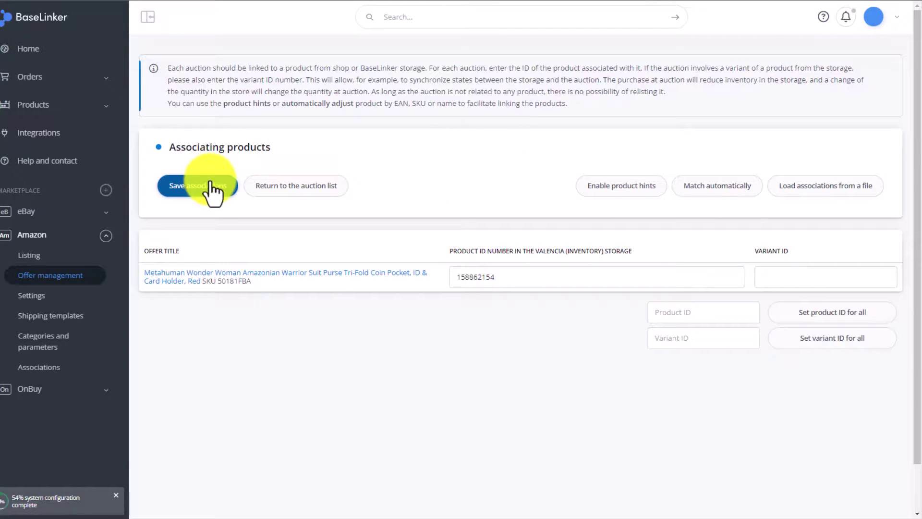
Step: Save the Wonder Woman purse offer's link to inventory product 158862154
click(57, 276)
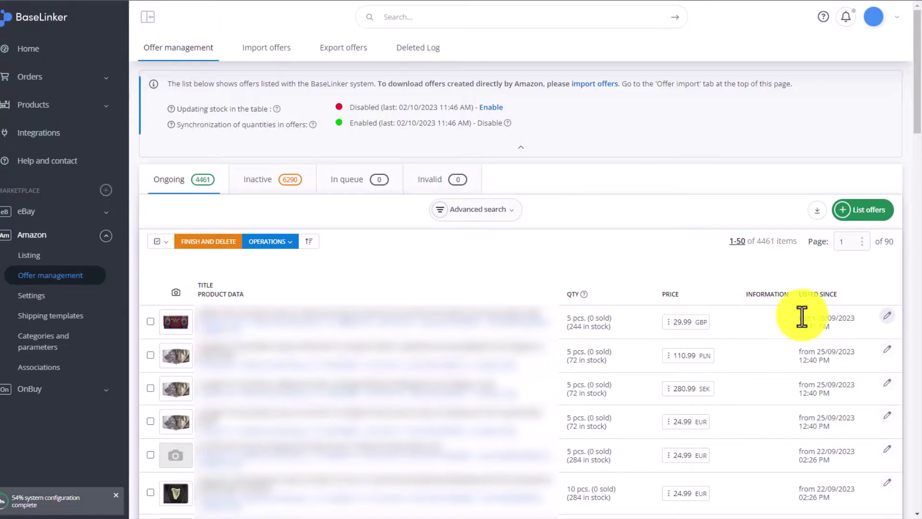
click(887, 317)
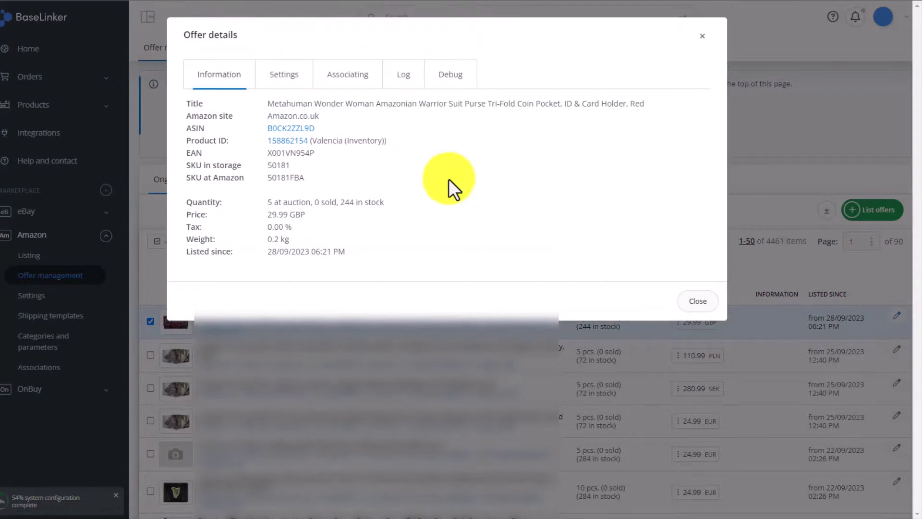
click(344, 82)
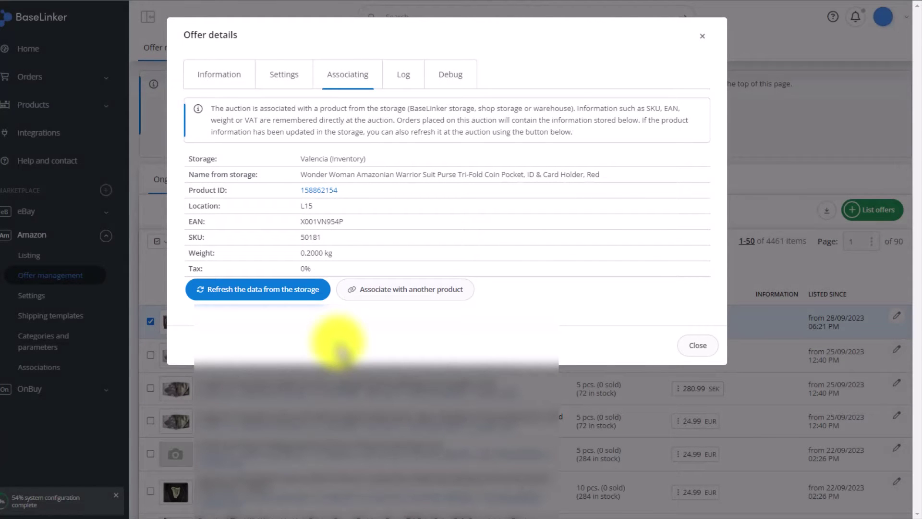
click(692, 344)
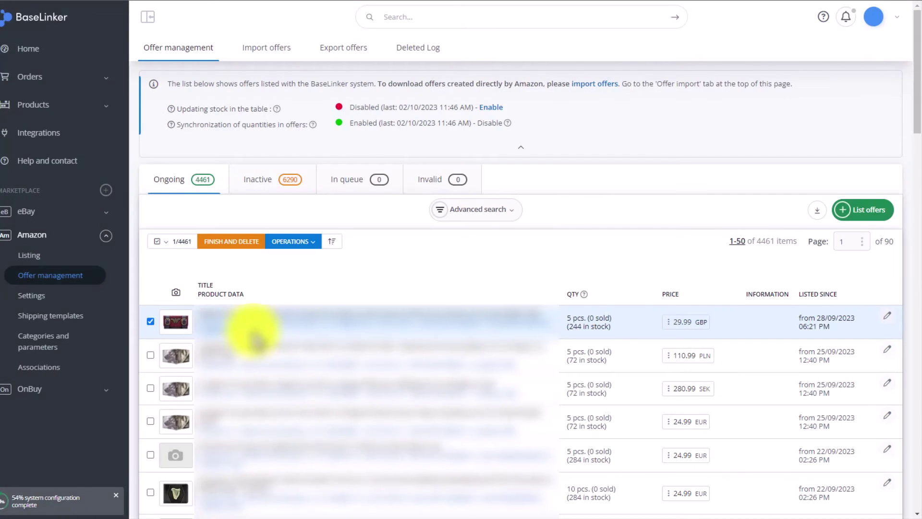
click(308, 243)
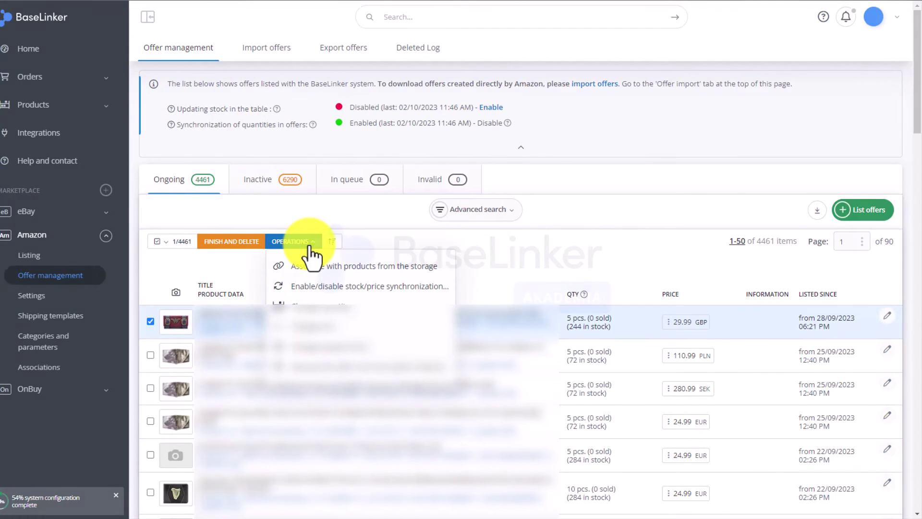